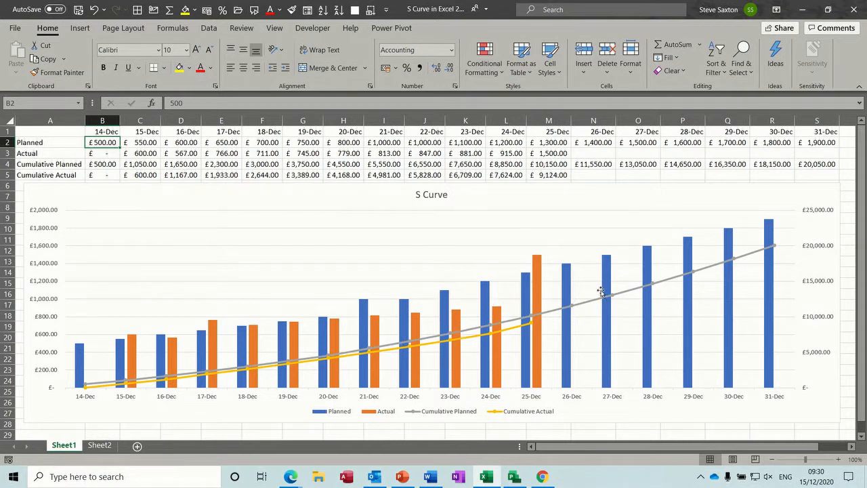
On Sheet2, fill the Planned row through 31-Dec as a series starting 500, 550, and format B2:S5 as pounds accounting
left_click(99, 445)
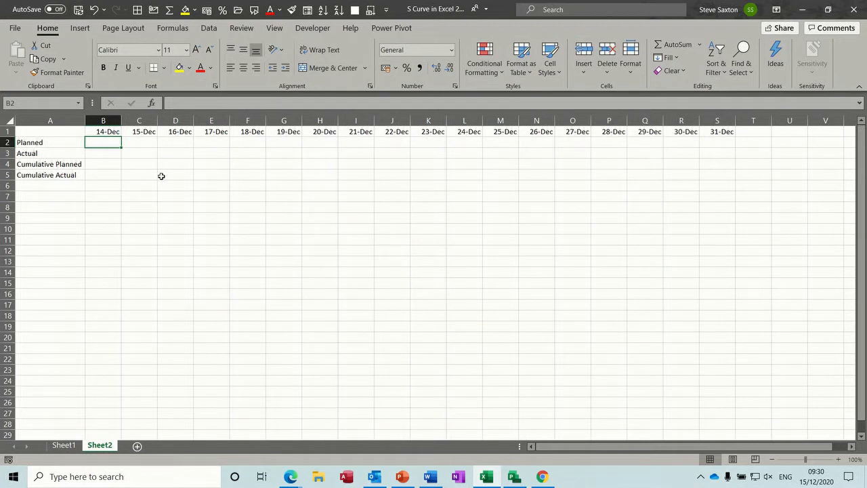
type("500")
key("Tab")
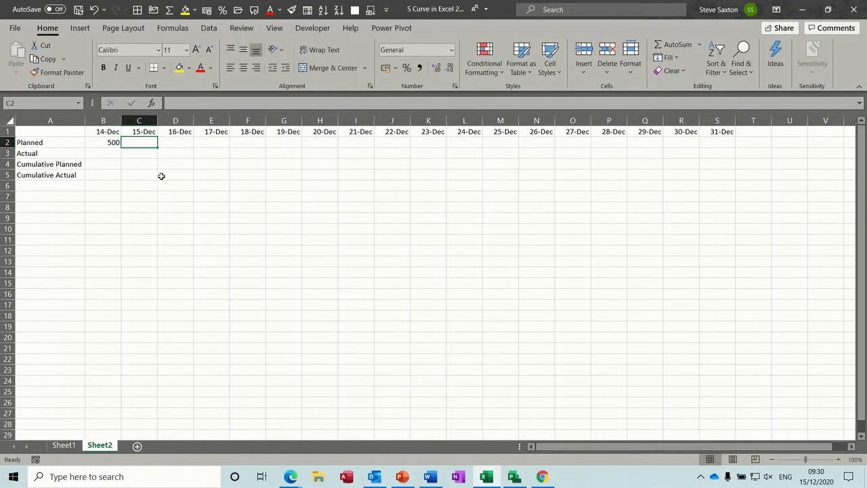
type("550")
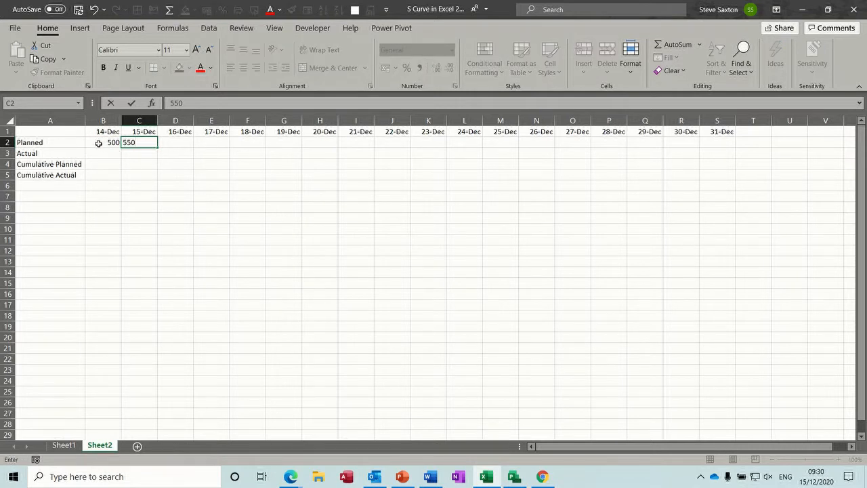
left_click_drag(99, 143, 722, 150)
left_click_drag(112, 141, 703, 175)
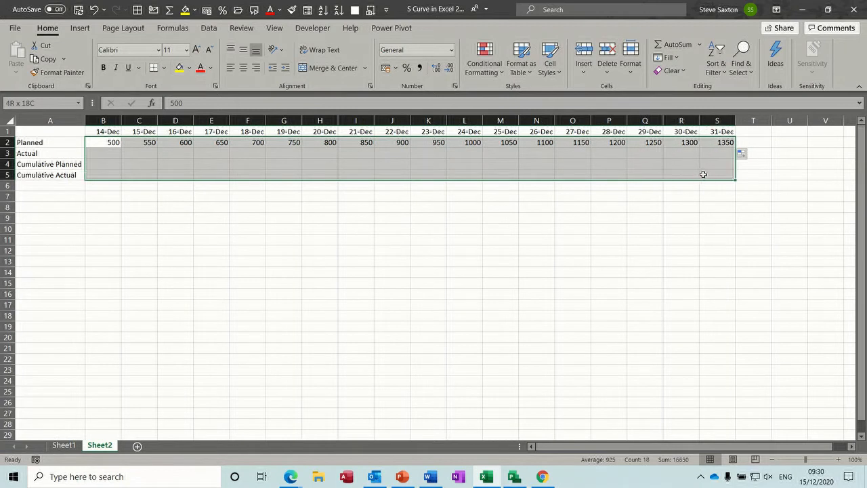
left_click(387, 68)
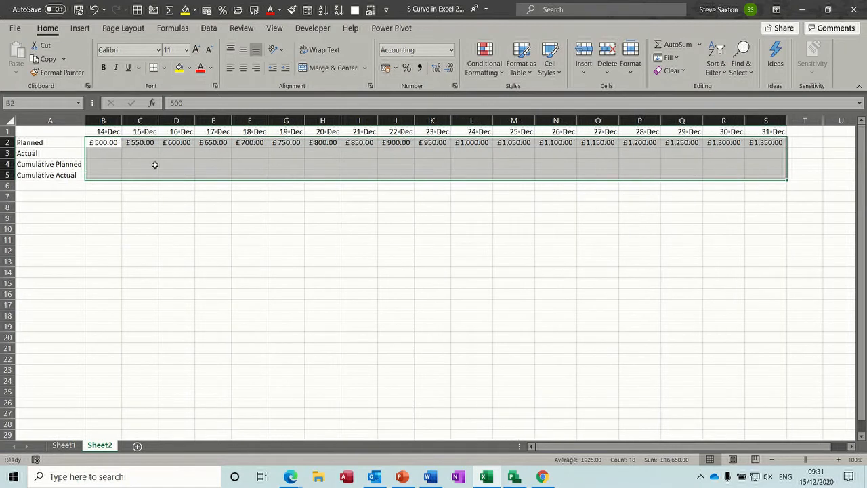
Enter Actual values of 600 for 14-Dec, 15-Dec and 16-Dec, and 700 for 17-Dec
left_click(107, 153)
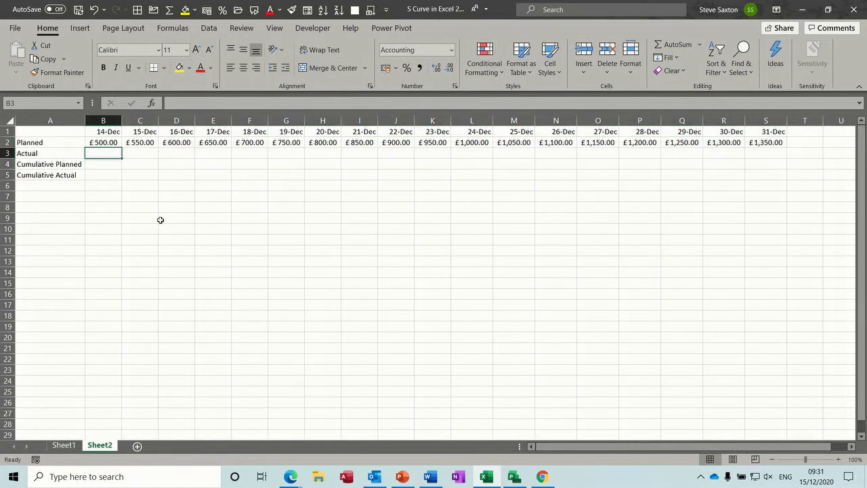
type("6")
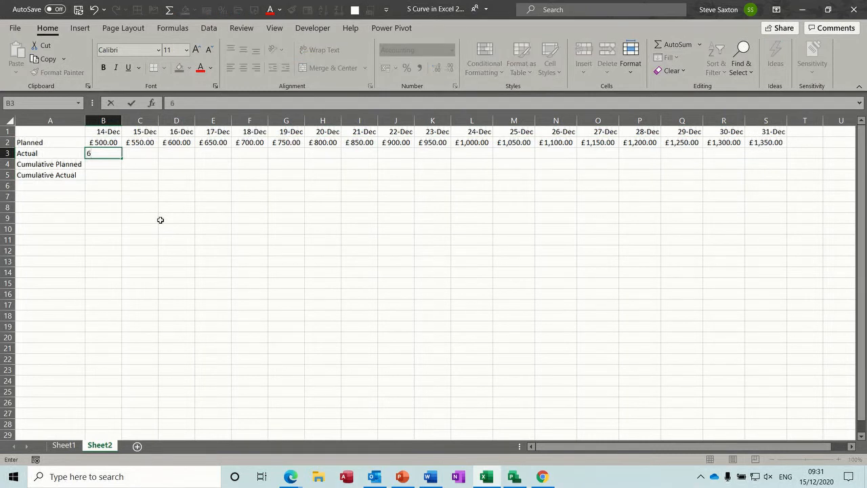
type("00")
key("Tab")
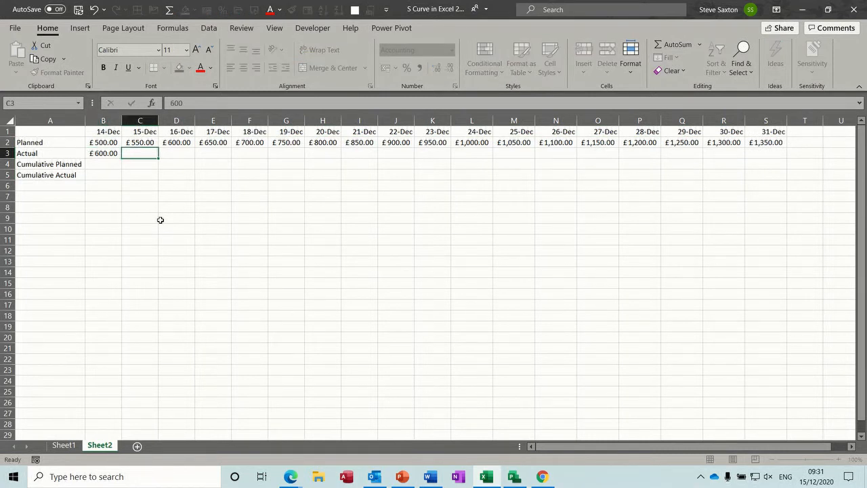
type("600")
key("Tab")
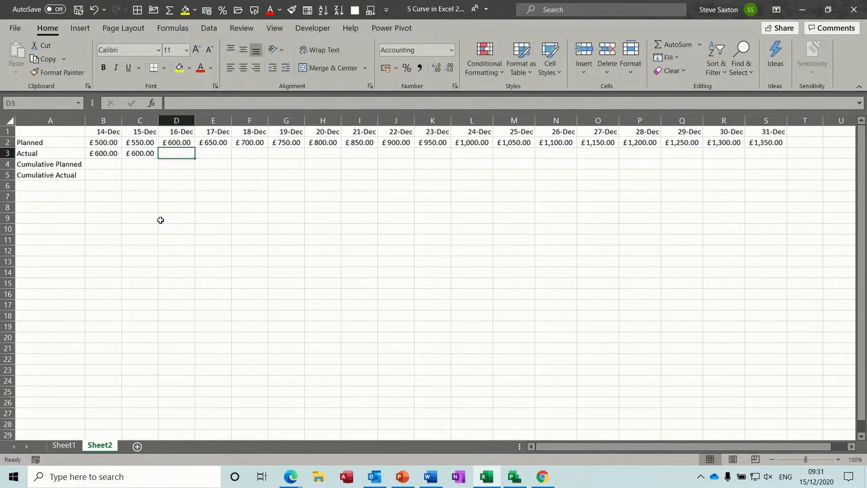
type("600")
key("Tab")
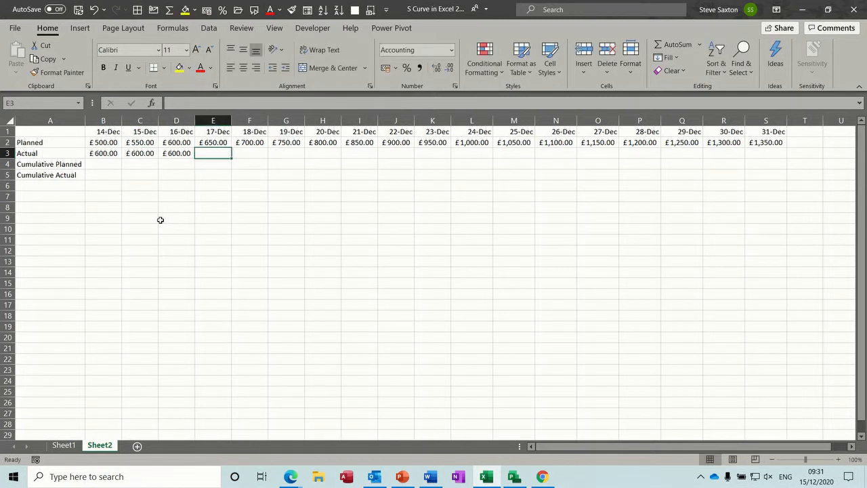
type("700")
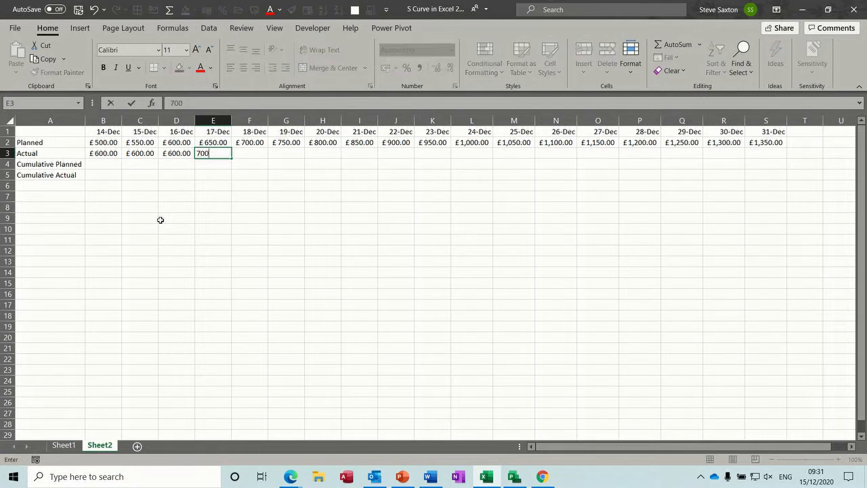
key("Tab")
Extend the Actual series from D3:E3 through 25-Dec and autofit all column widths
left_click_drag(178, 153, 549, 145)
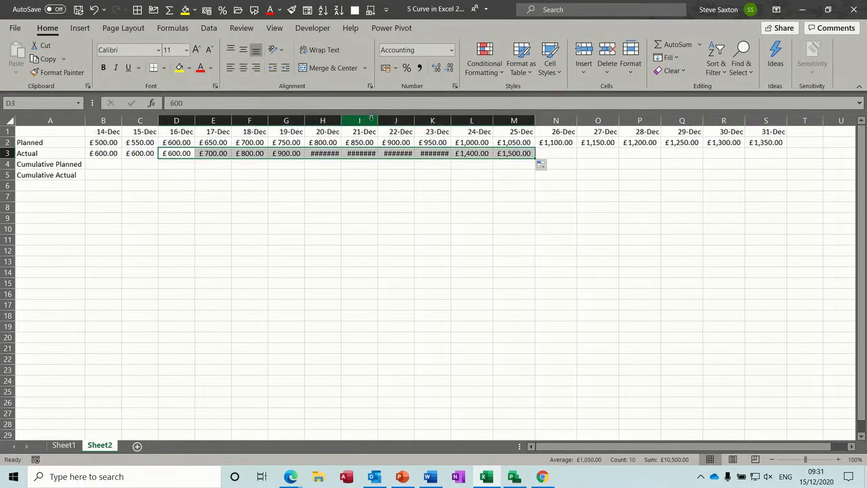
left_click(9, 120)
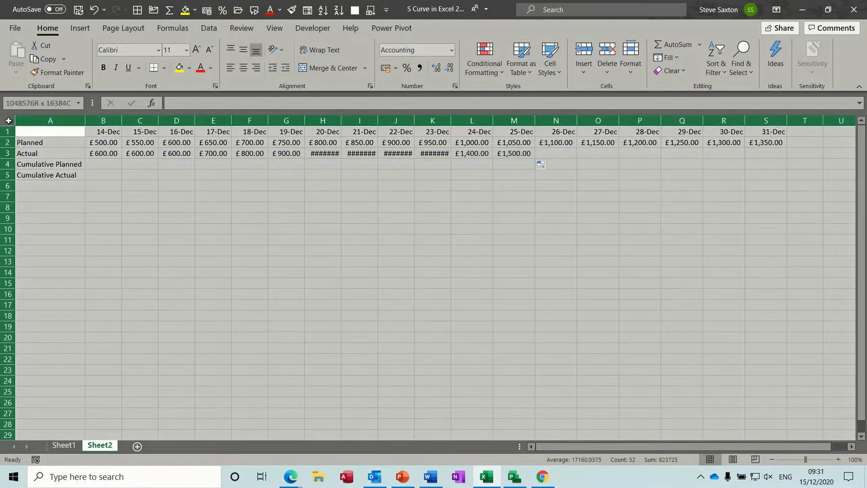
double_click(159, 120)
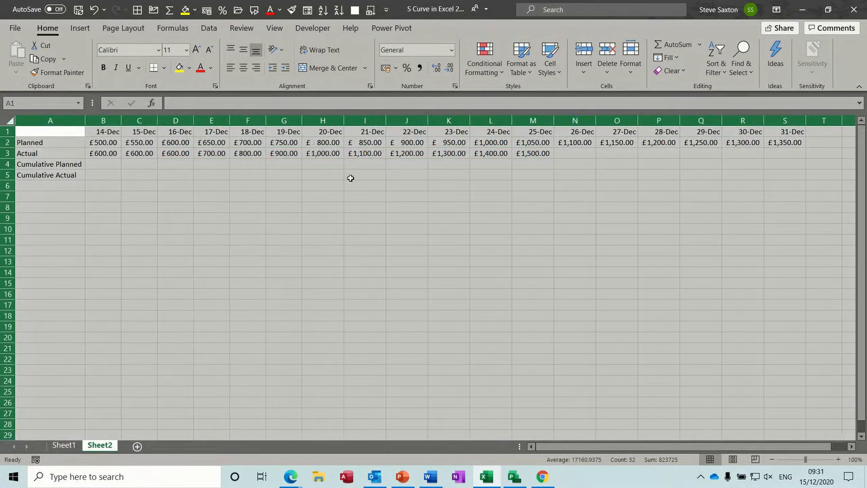
Enter the formula =B2 in B4 as the first Cumulative Planned value
left_click(103, 164)
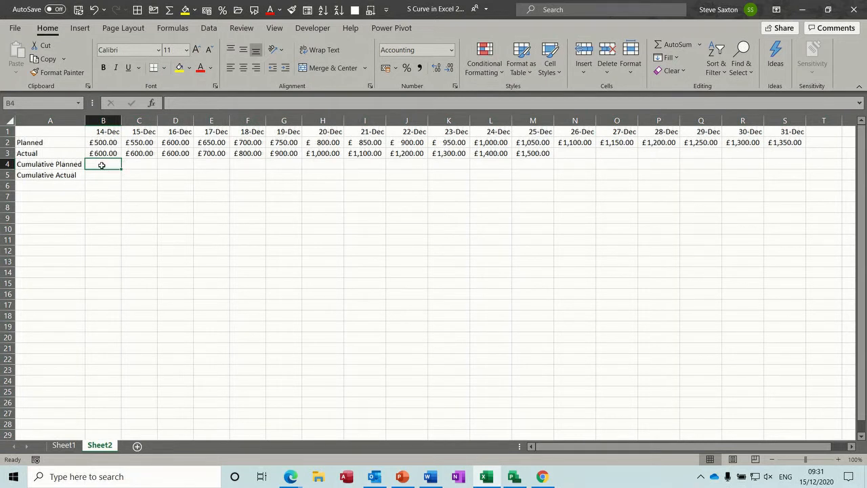
type("=")
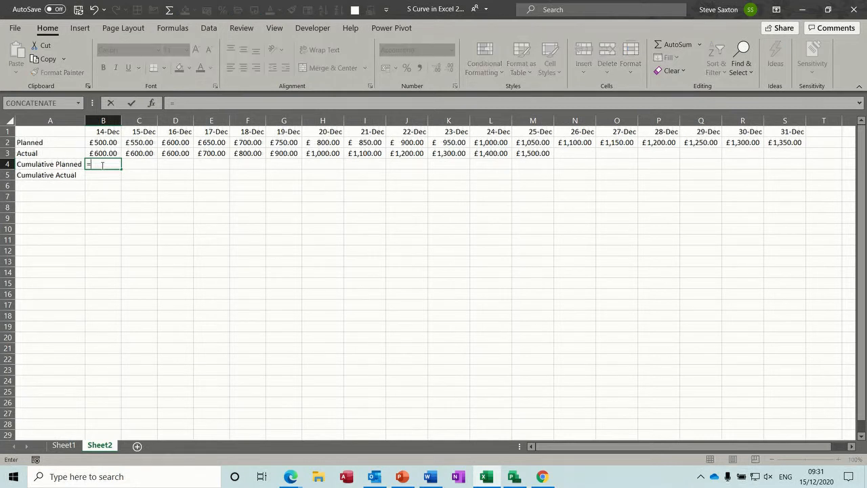
left_click(106, 144)
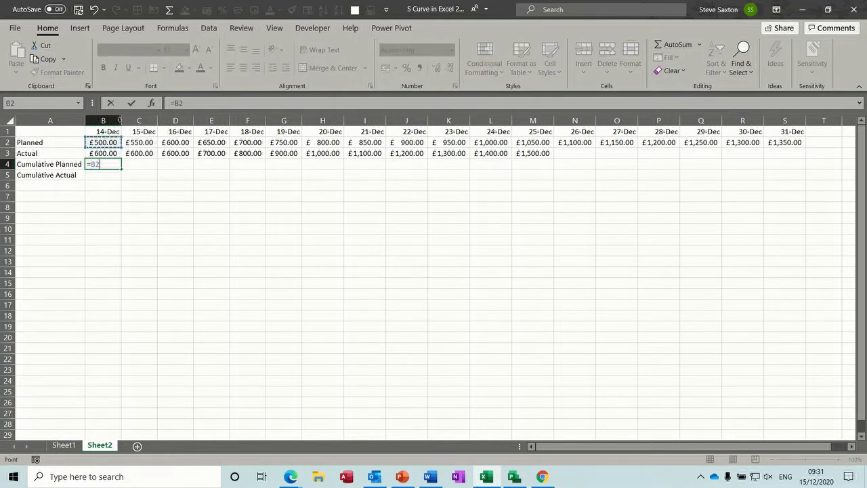
left_click(132, 104)
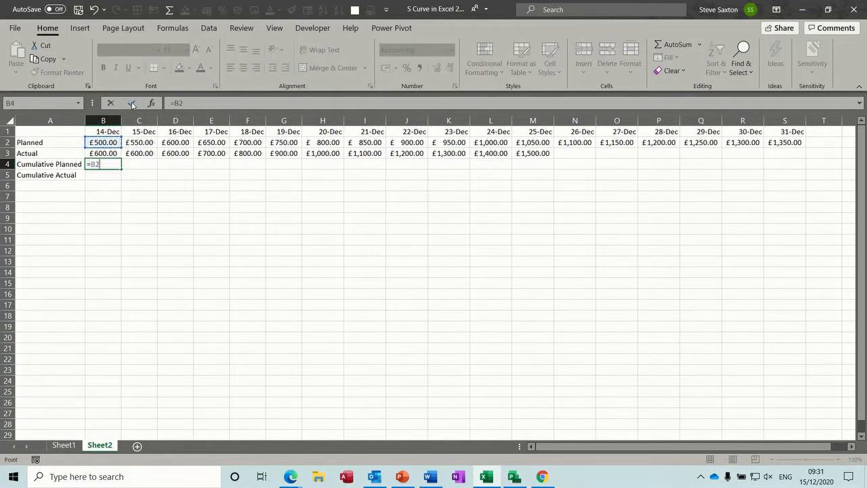
Enter the formula =C2+B4 in C4 as the running Cumulative Planned total for 15-Dec
left_click(137, 166)
type("=")
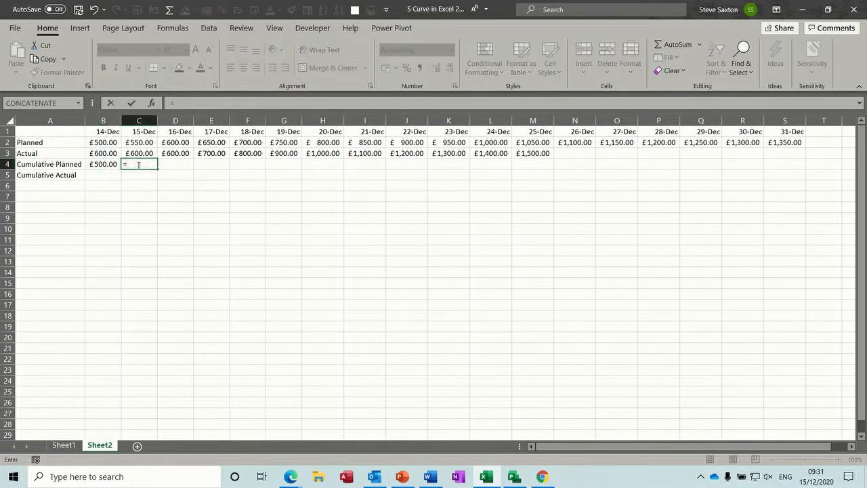
left_click(140, 144)
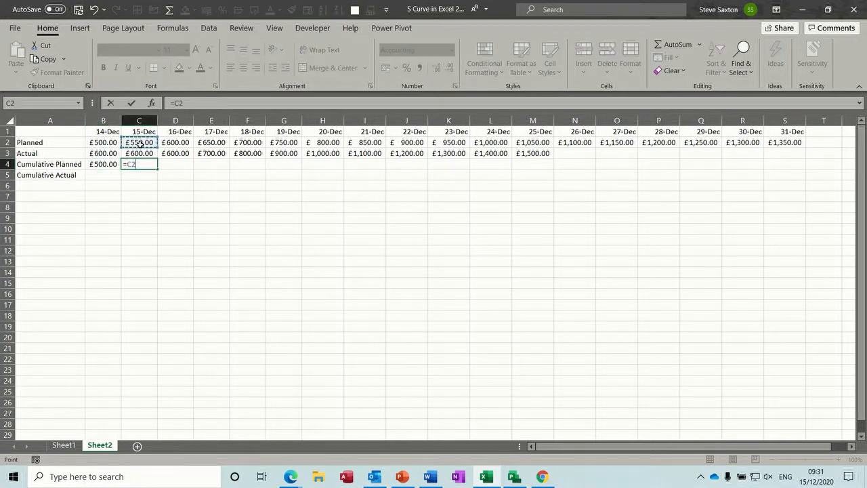
type("+")
left_click(98, 165)
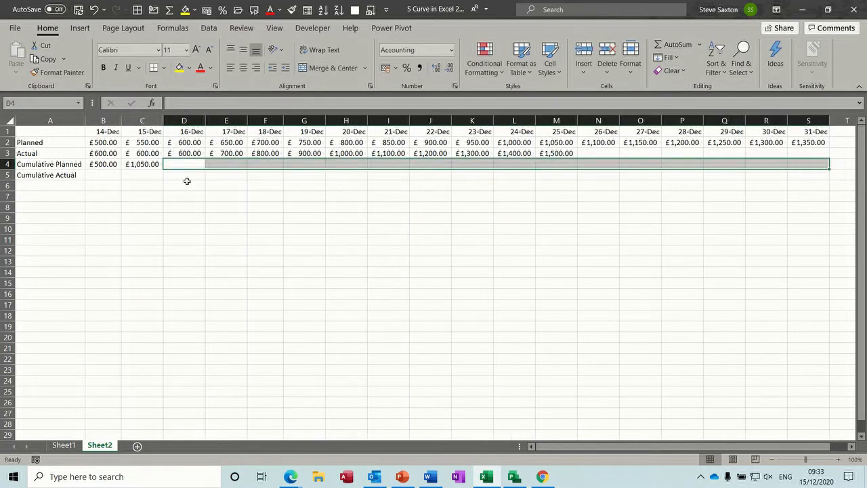
Fill the Cumulative Planned formula from C4 across to 31-Dec in S4 and autofit all column widths
left_click(136, 164)
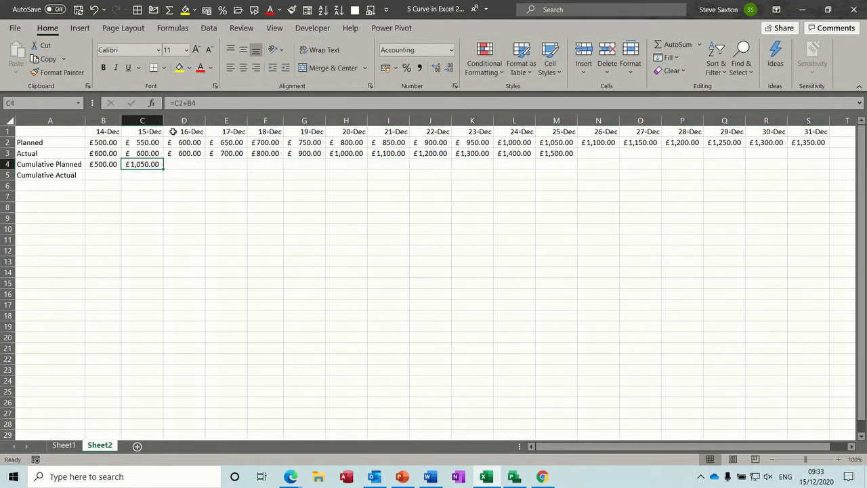
left_click_drag(163, 171, 195, 171)
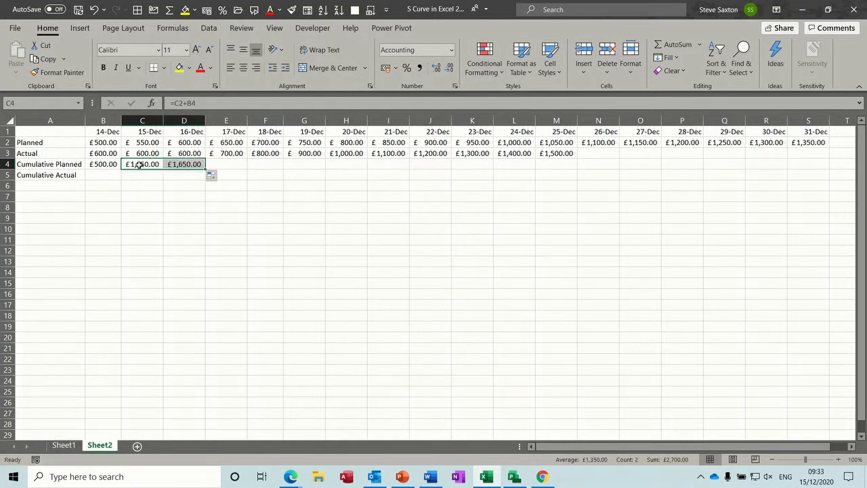
left_click_drag(205, 170, 810, 169)
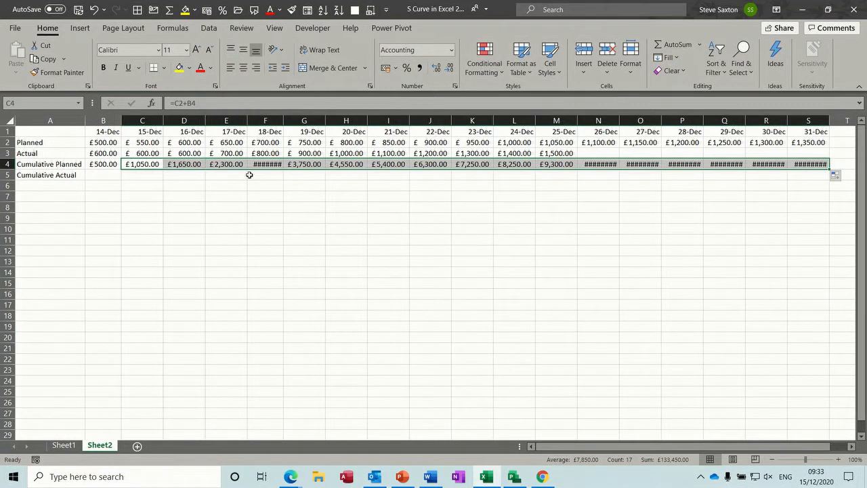
left_click(11, 121)
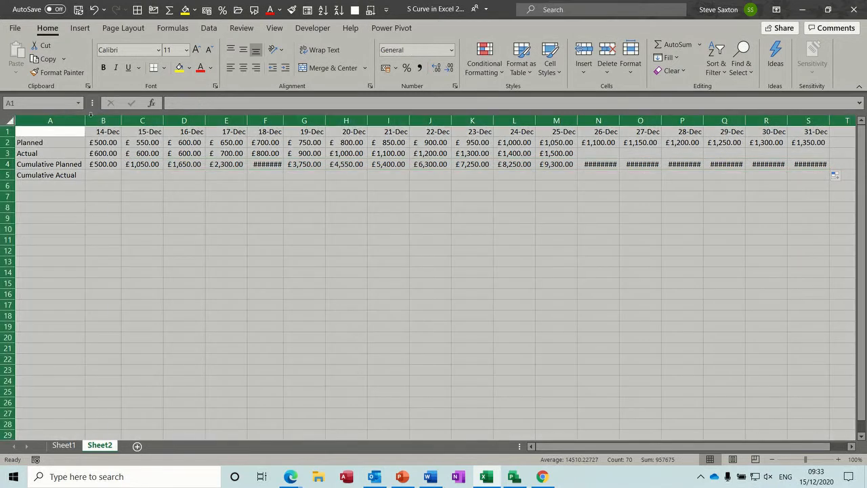
double_click(121, 121)
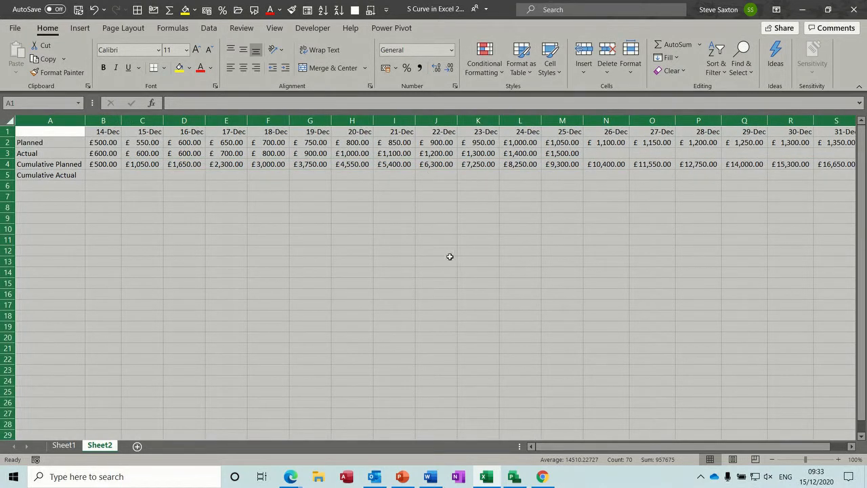
Set the whole sheet's font size to 10, autofitting the column widths while the text is at size 9
left_click(186, 51)
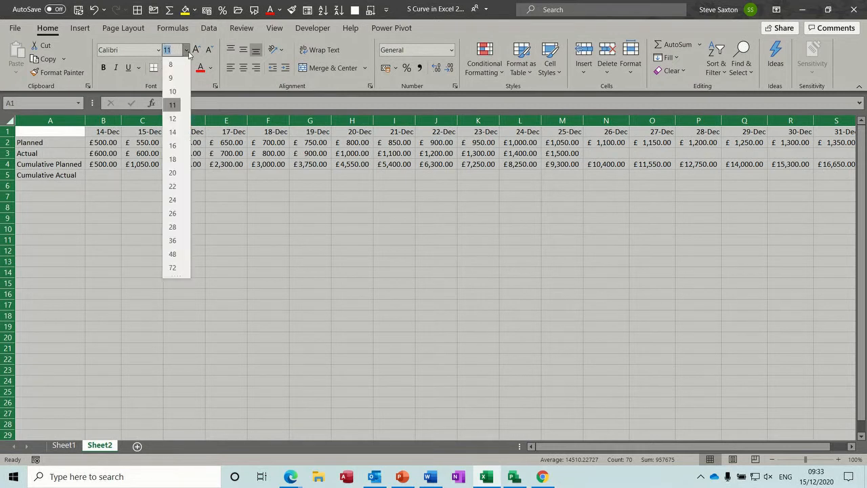
left_click(173, 90)
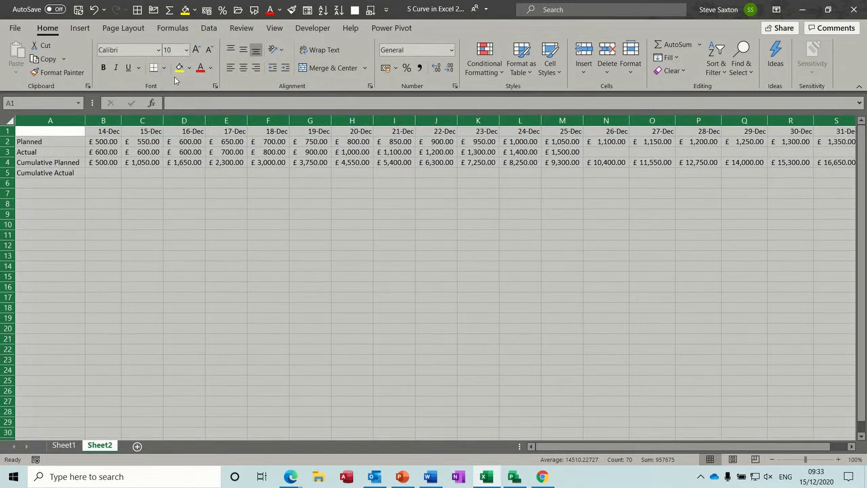
left_click(185, 50)
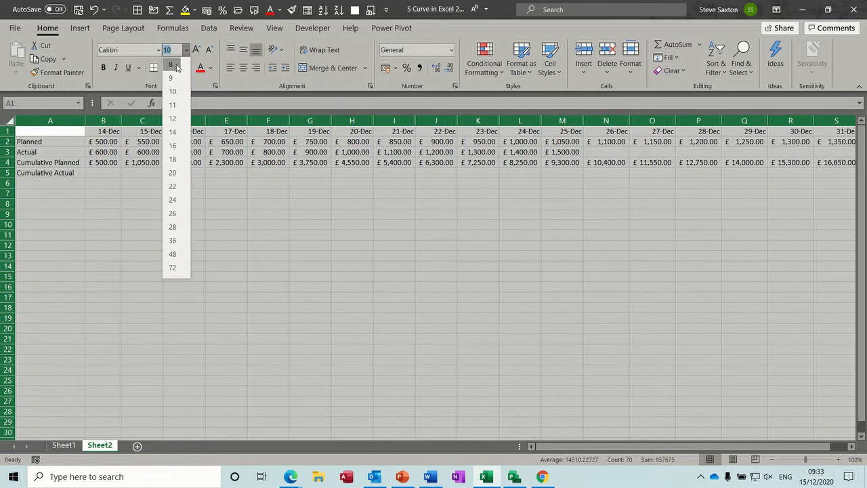
left_click(175, 78)
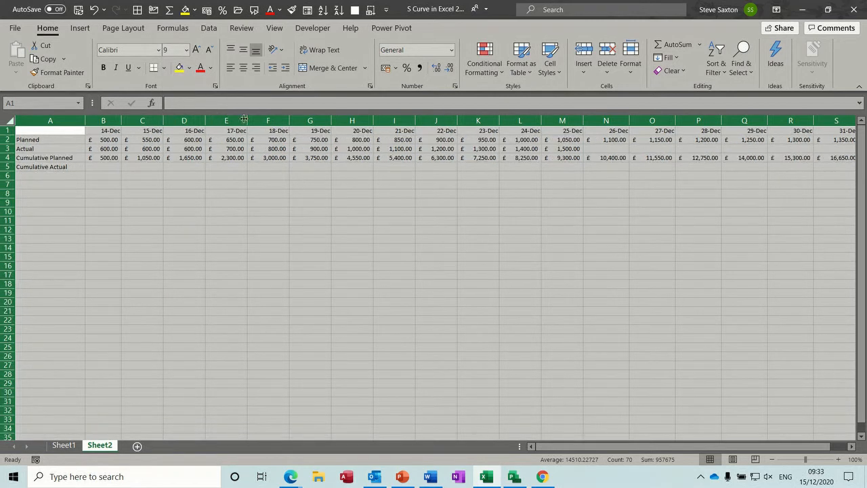
double_click(248, 120)
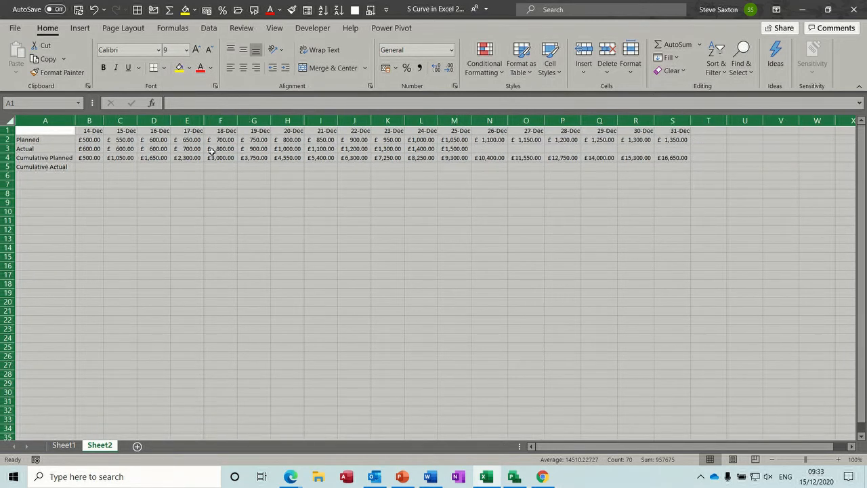
left_click(185, 52)
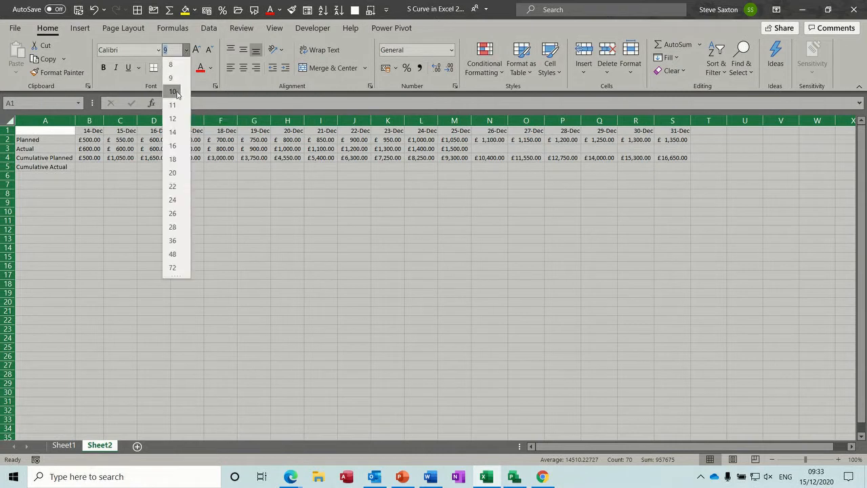
left_click(173, 92)
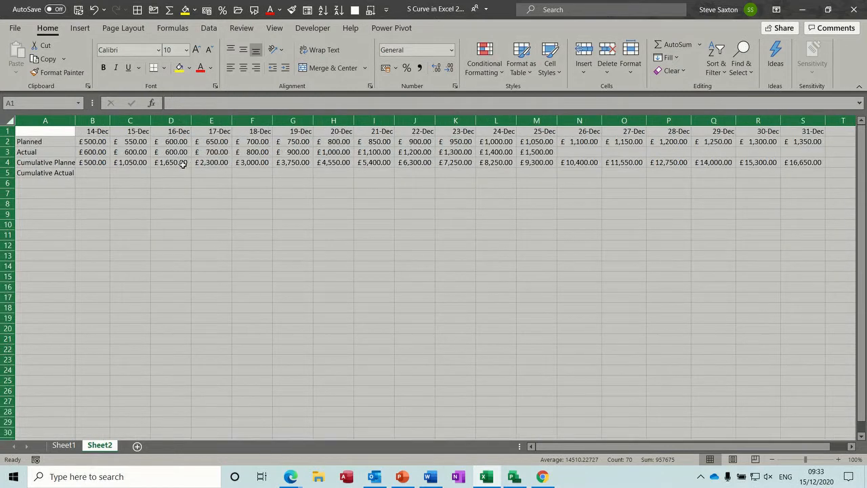
Enter the formula =B3 in B5 as the first Cumulative Actual value
left_click(98, 176)
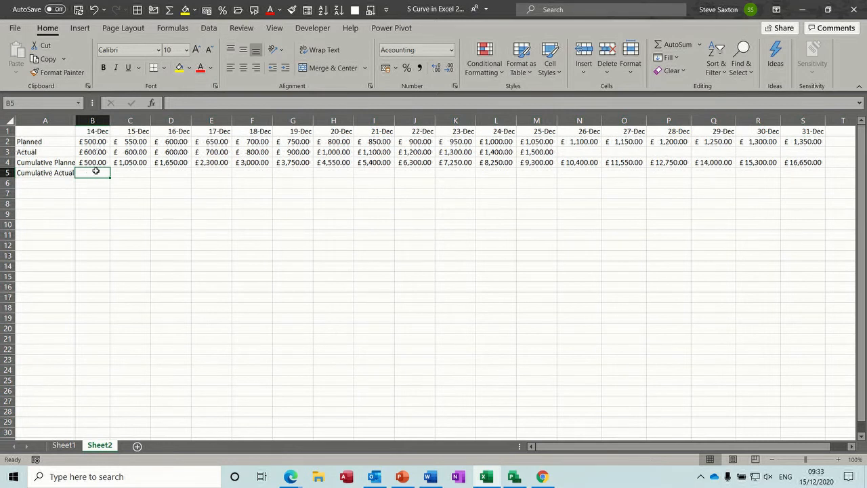
type("=")
left_click(94, 153)
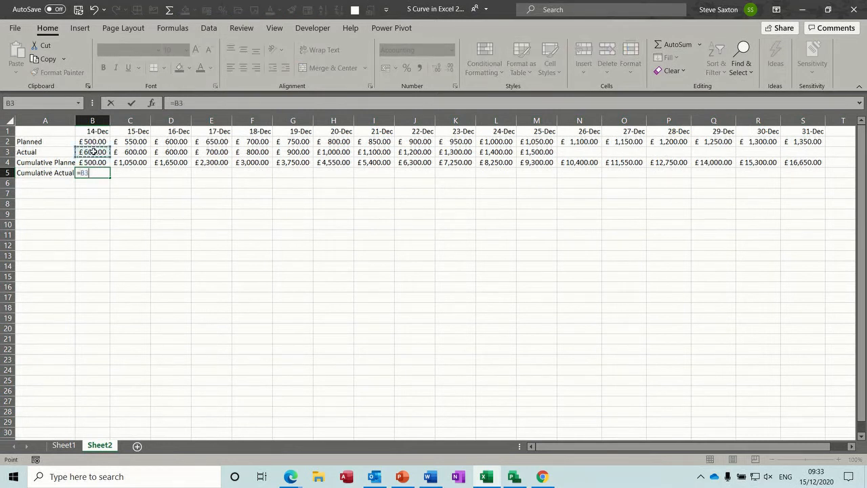
left_click(132, 107)
Enter the formula =B5+C3 in C5 as the running Cumulative Actual total for 15-Dec
left_click(133, 175)
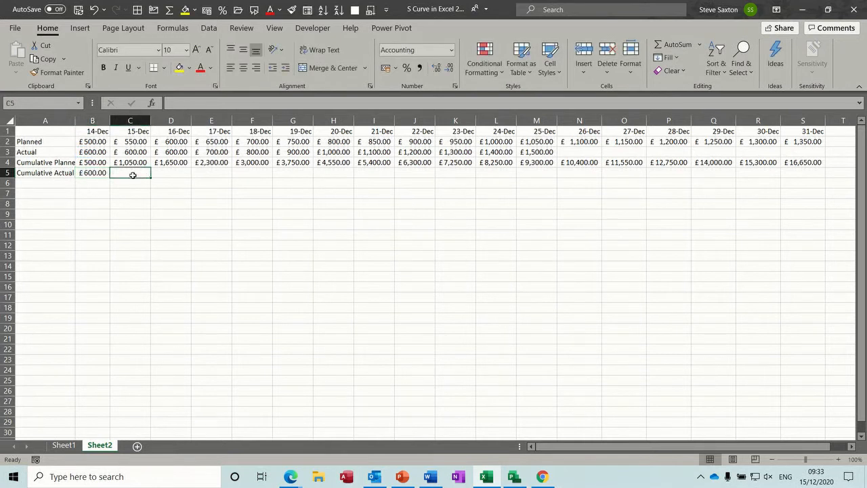
type("=")
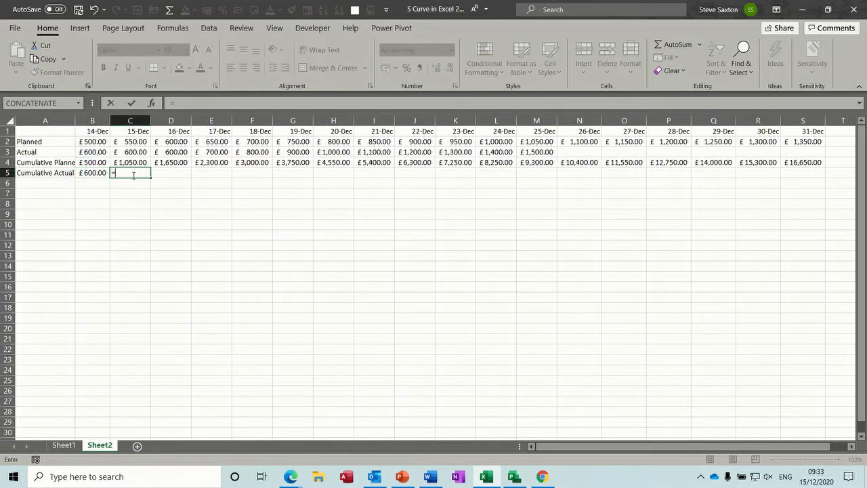
left_click(95, 174)
type("+")
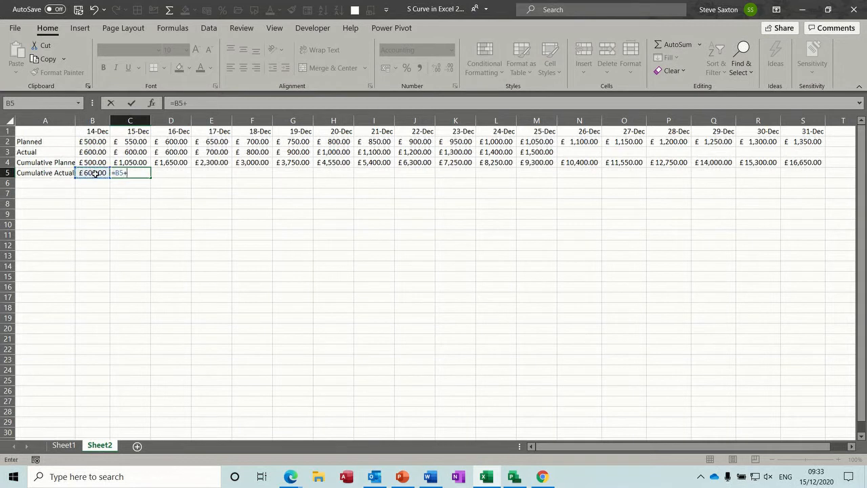
left_click(126, 153)
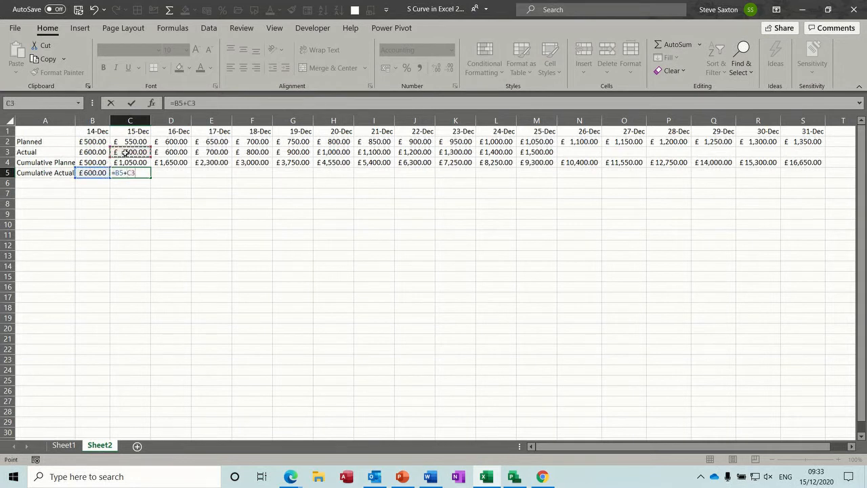
left_click(131, 104)
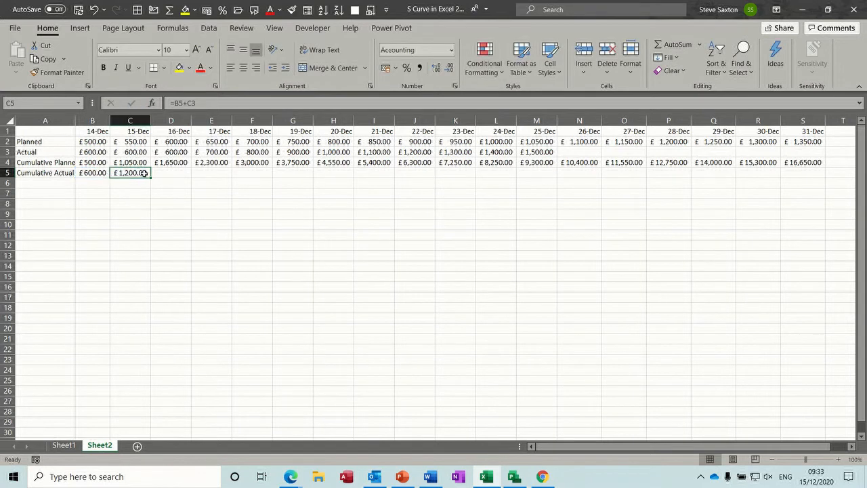
Fill the Cumulative Actual formula from C5 across to 25-Dec in M5 and autofit the widths of columns L and M
left_click_drag(151, 177, 553, 183)
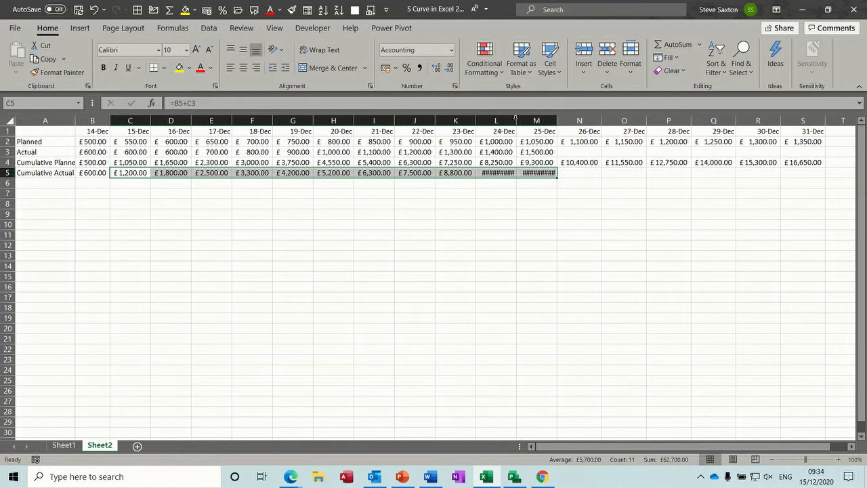
double_click(516, 120)
double_click(561, 120)
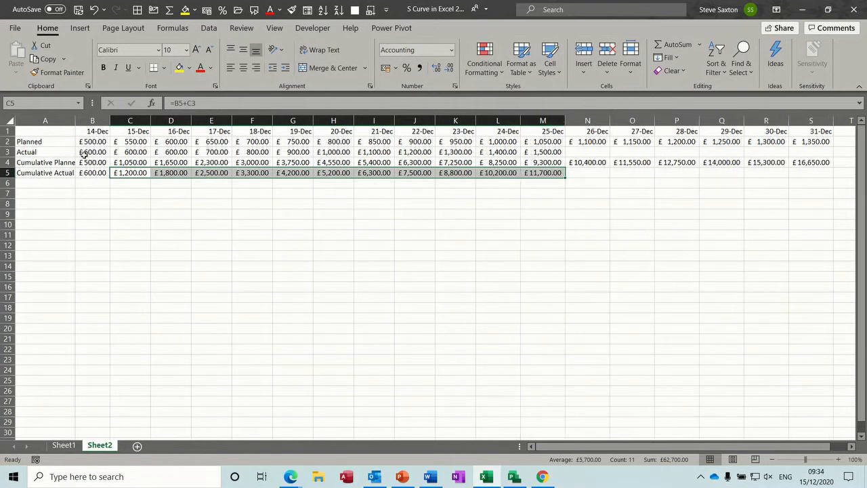
Insert a Clustered Column - Line combo chart from the data range A1:S5
left_click_drag(46, 132, 812, 173)
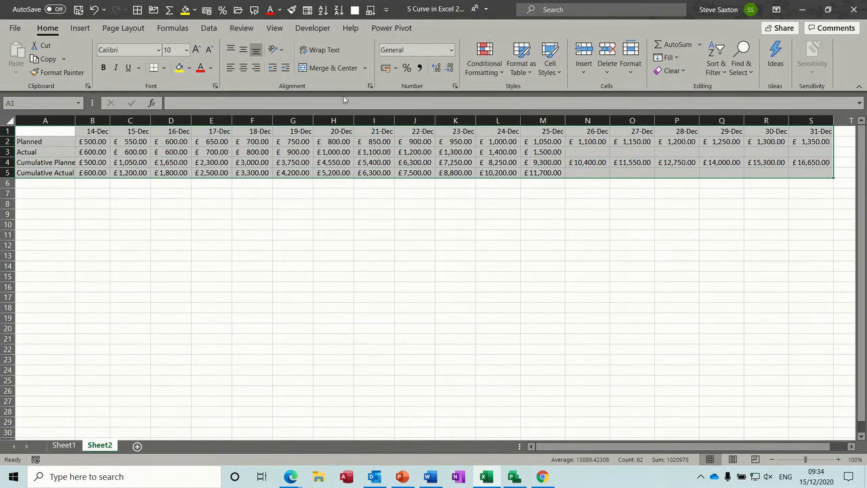
left_click(80, 31)
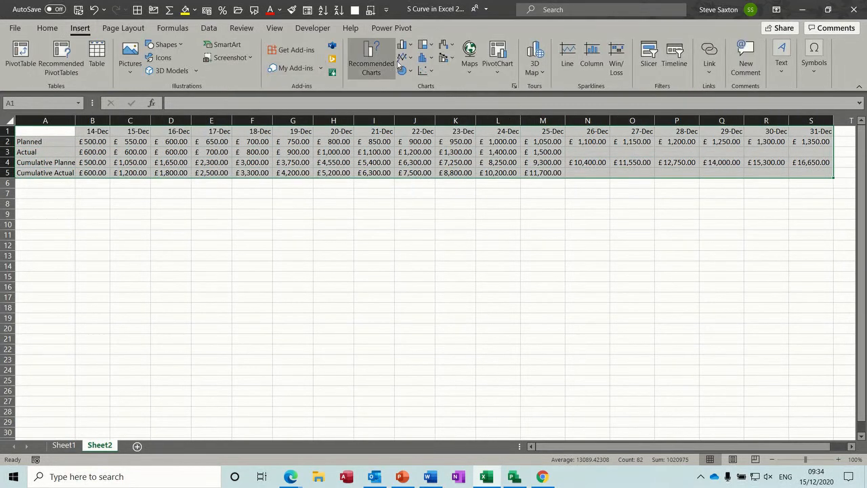
left_click(410, 48)
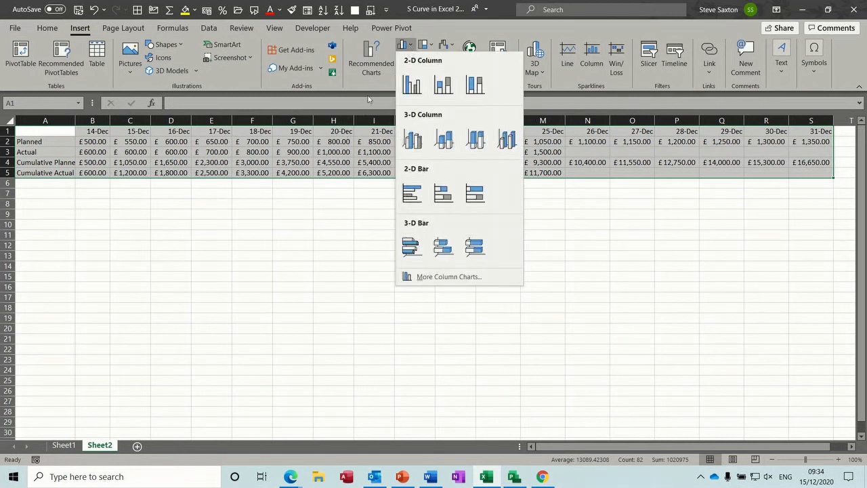
left_click(372, 87)
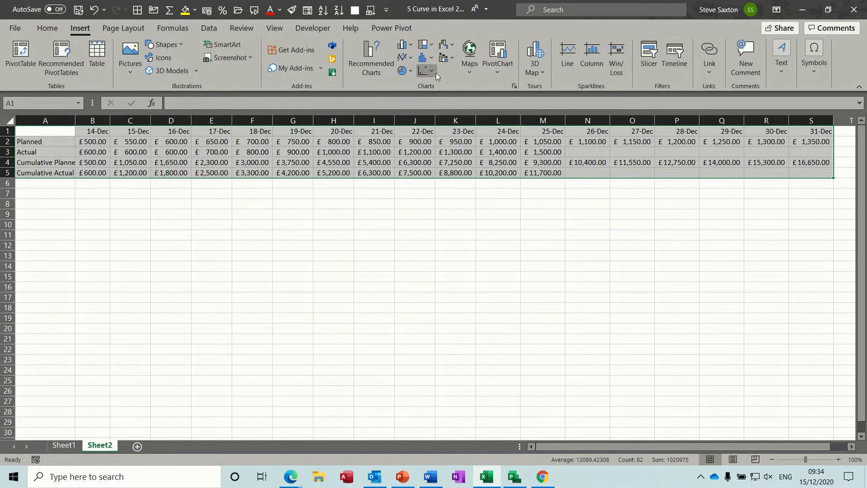
left_click(454, 63)
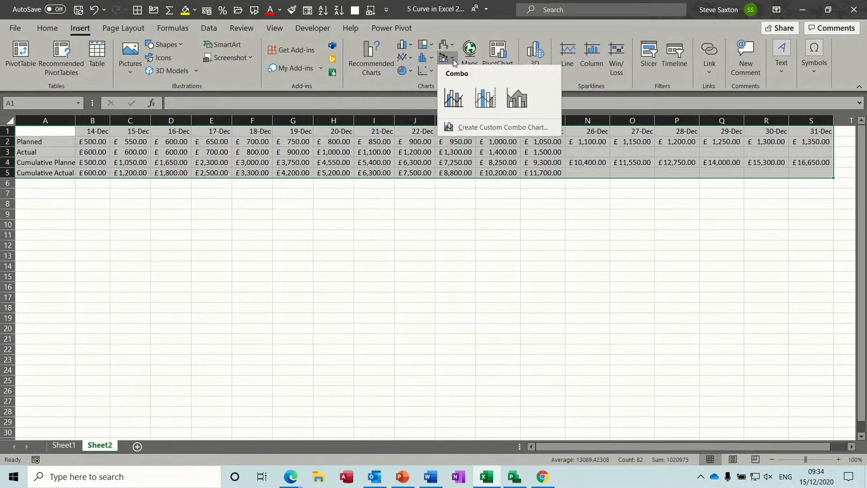
left_click(455, 99)
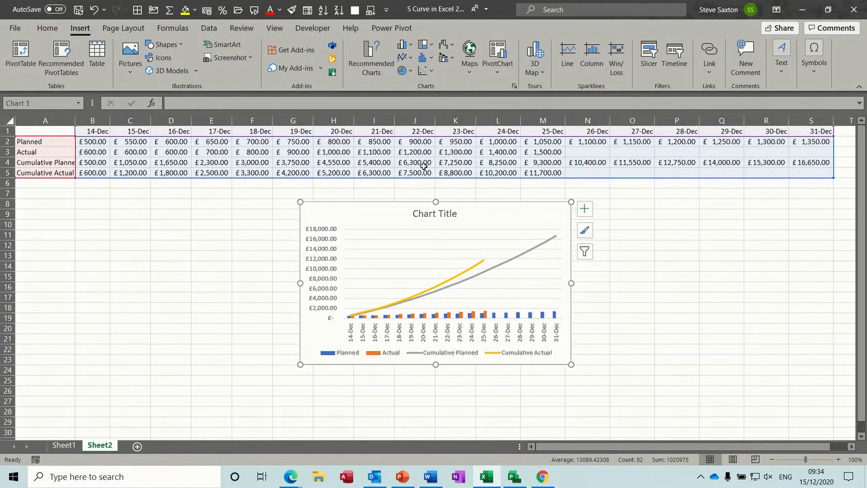
Move the combo chart to just below the table and widen it to reach column S
left_click_drag(371, 204, 115, 190)
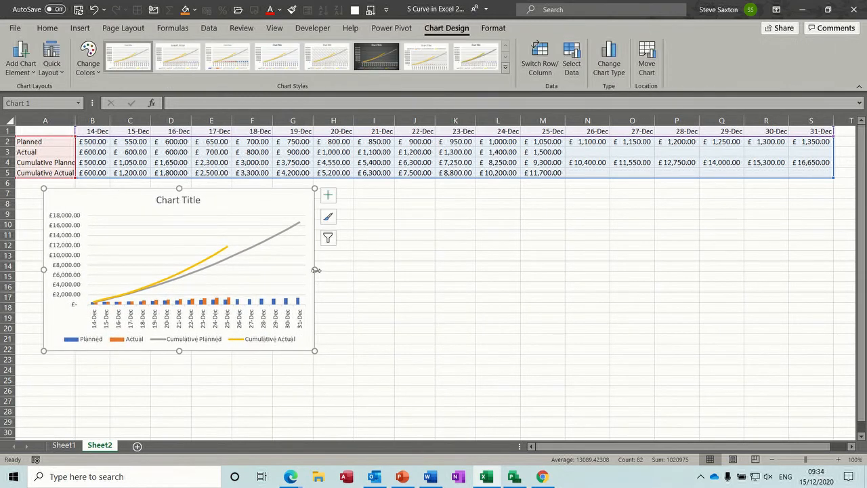
left_click_drag(316, 270, 828, 280)
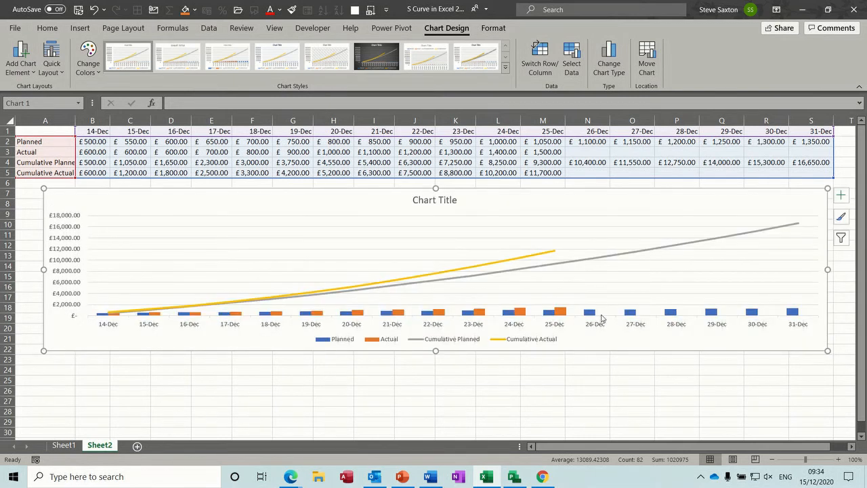
Change the combo chart so the Cumulative Planned and Cumulative Actual lines use the secondary axis
left_click(532, 269)
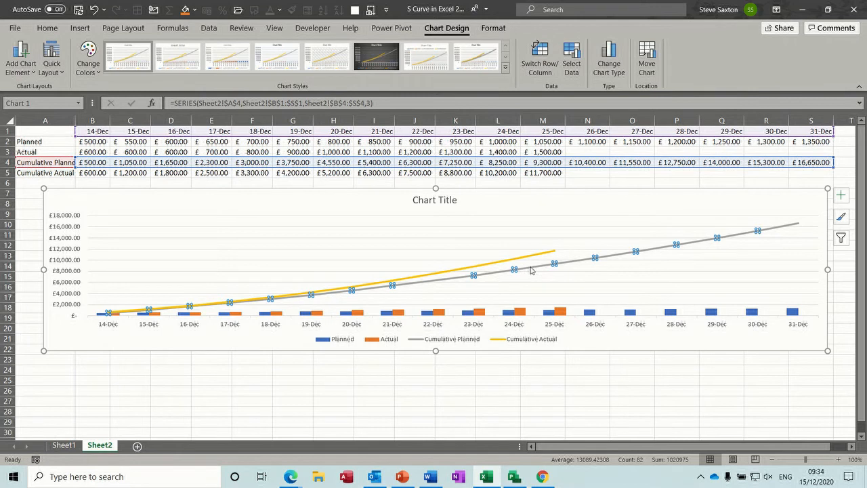
left_click(605, 68)
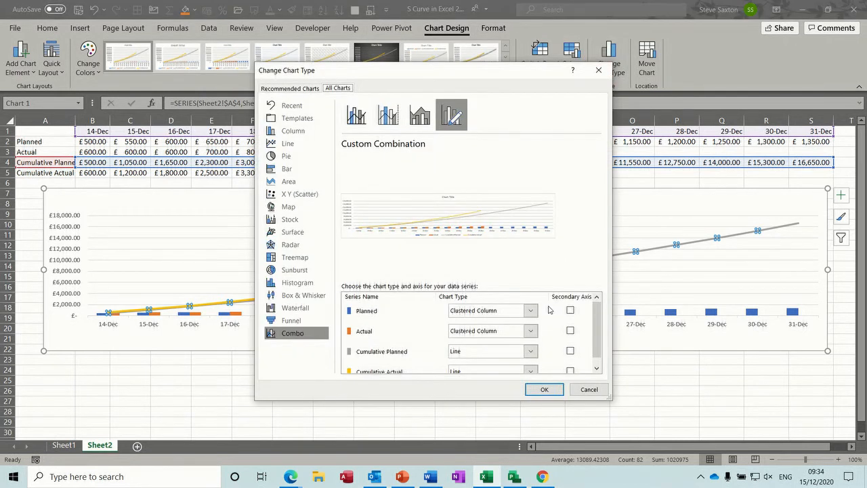
left_click(571, 351)
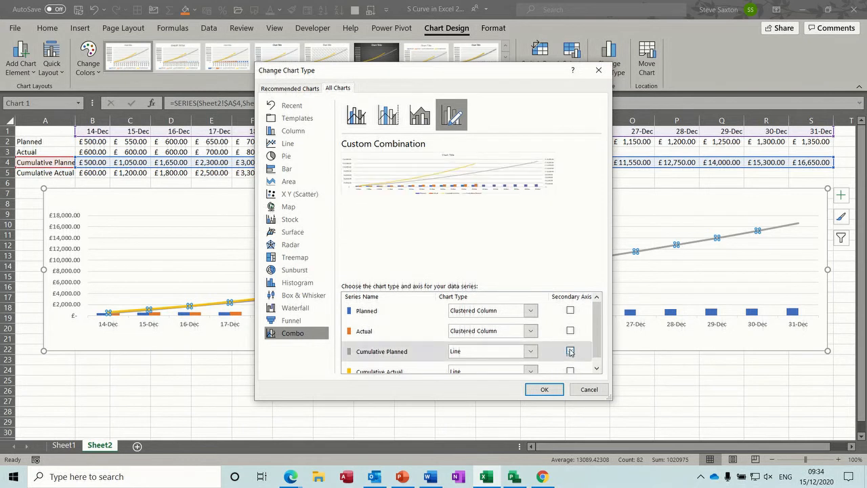
left_click(570, 372)
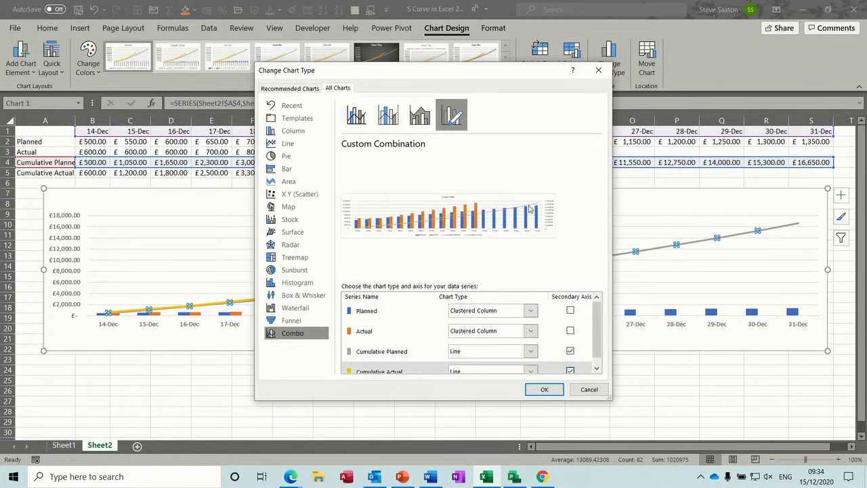
left_click(544, 390)
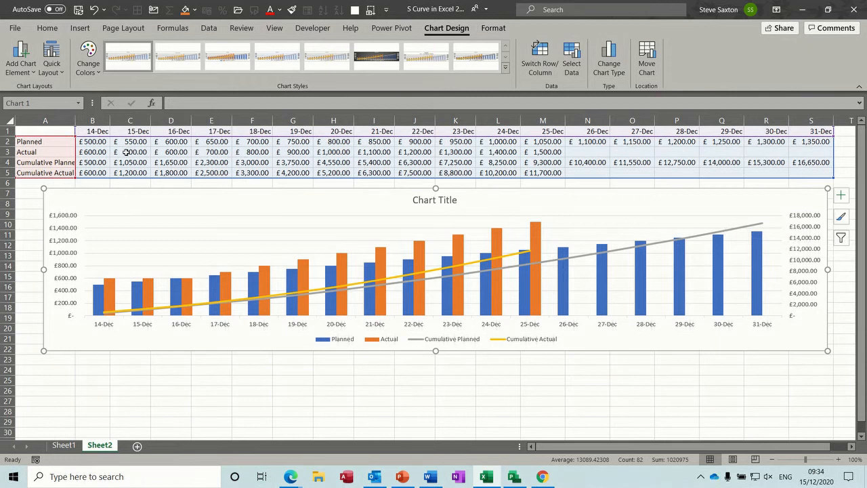
Set the Actual values to 400 for 14-Dec in B3 and 500 for 15-Dec in C3
left_click(95, 152)
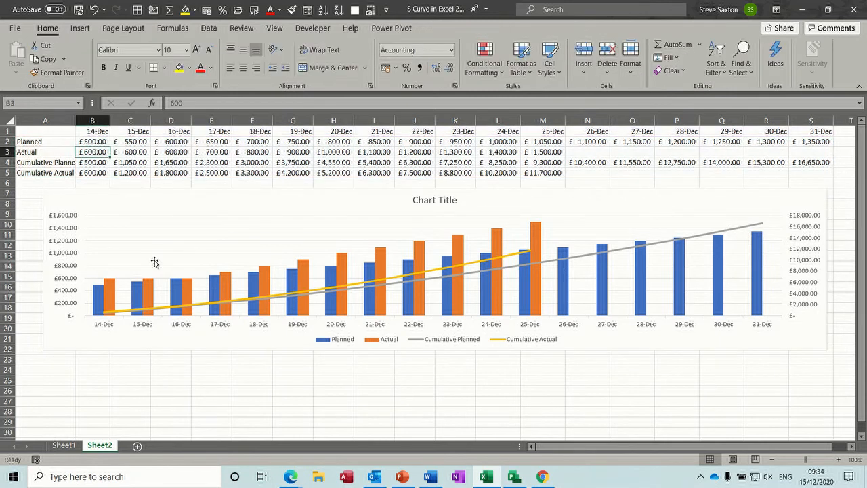
type("40")
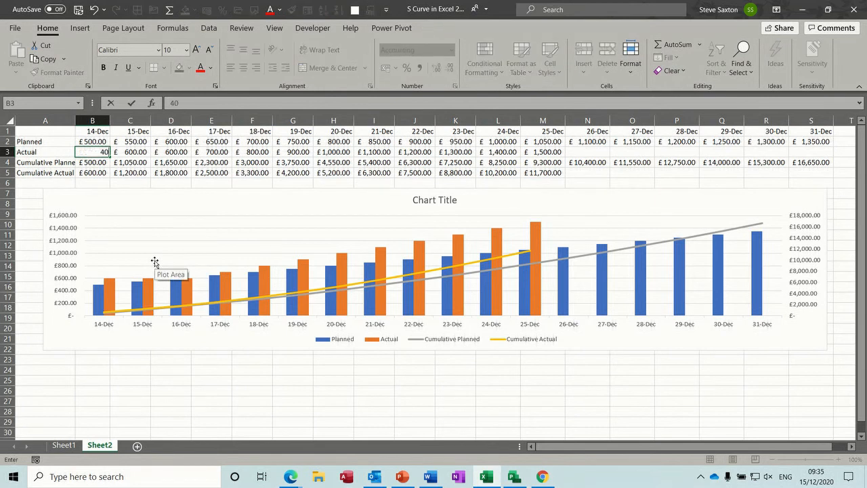
type("0")
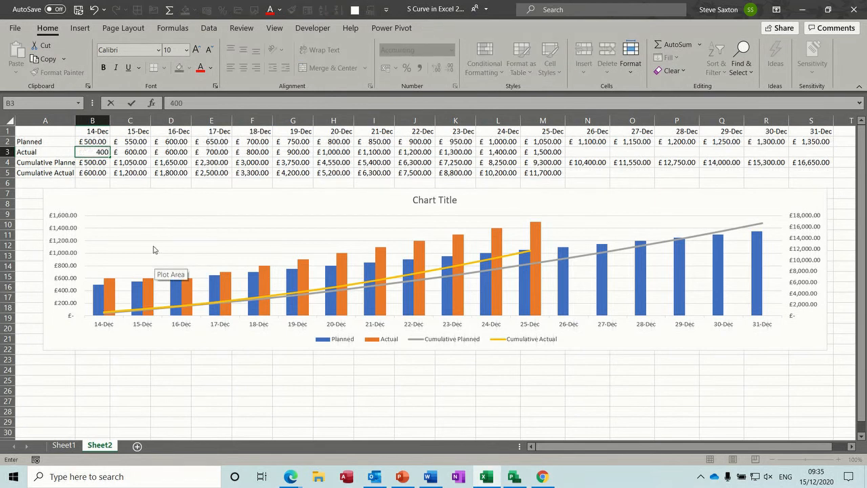
left_click(133, 152)
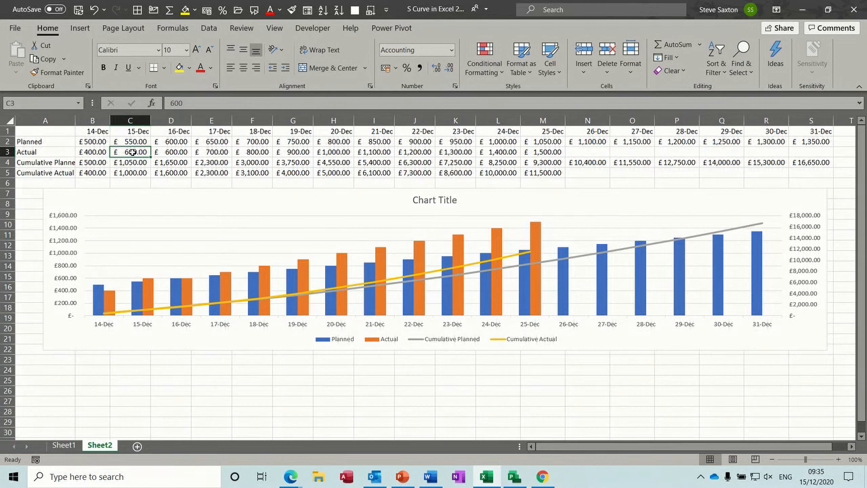
type("500")
left_click_drag(95, 152, 547, 156)
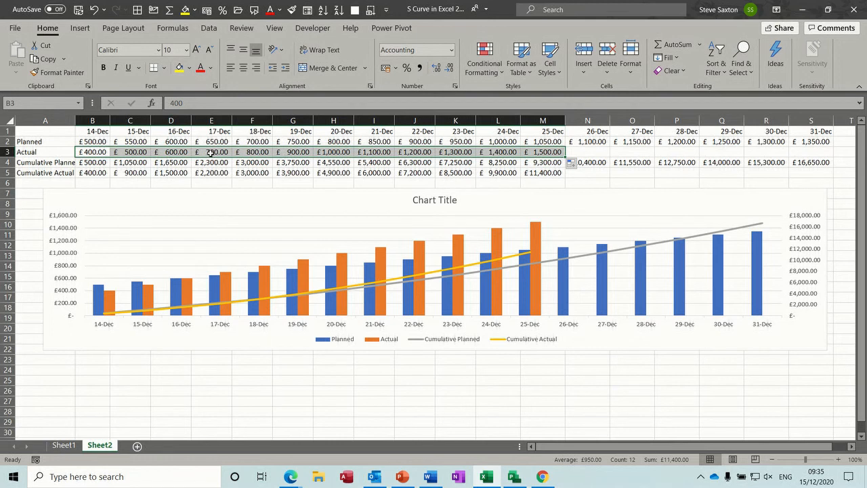
Fill the Actual value of 600 from 16-Dec in D3 across to 25-Dec in M3
left_click(186, 156)
left_click_drag(191, 158, 316, 157)
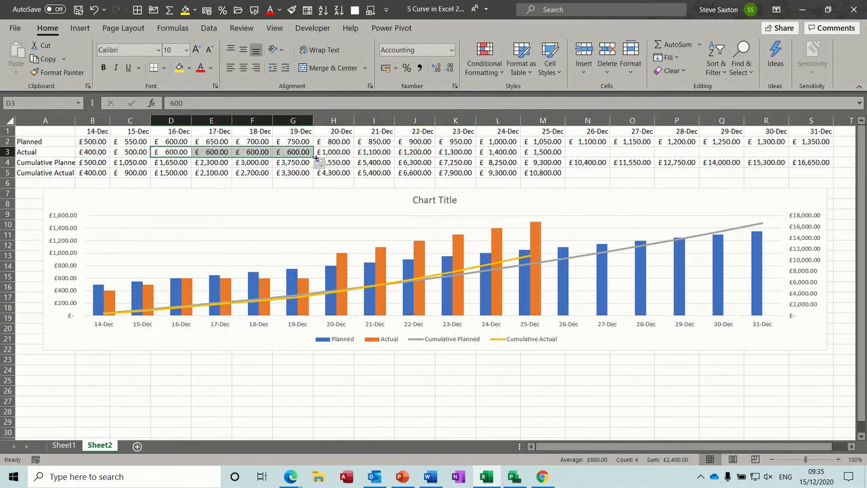
left_click_drag(313, 157, 429, 161)
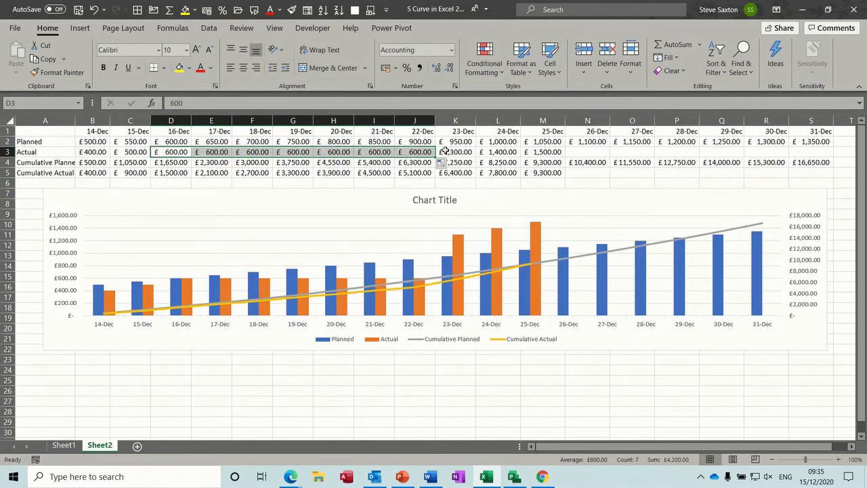
left_click_drag(437, 157, 548, 162)
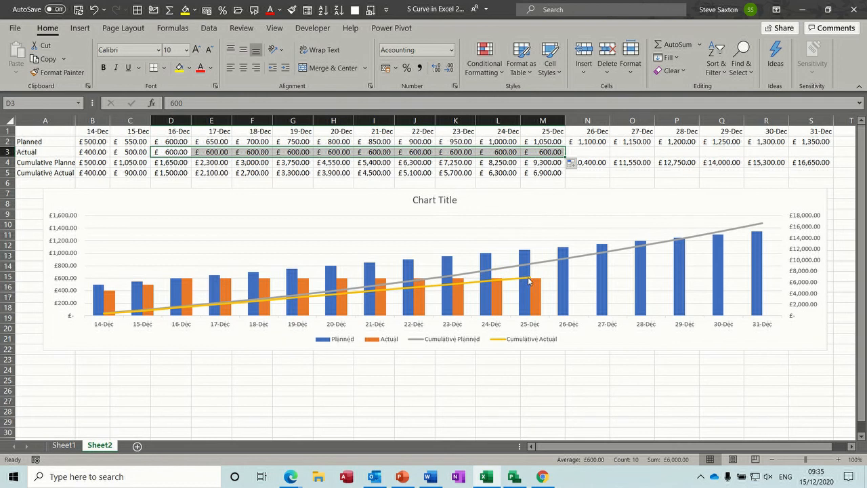
Replace the chart's title with "S Curve"
left_click(445, 201)
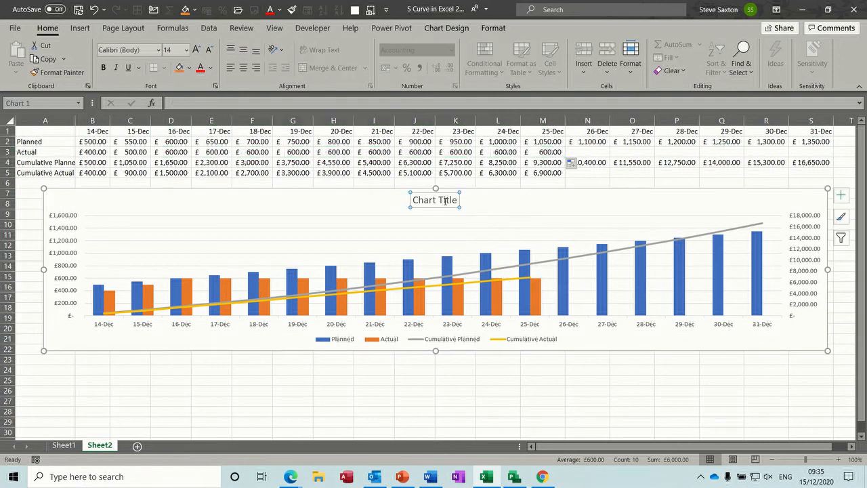
type("S Curv")
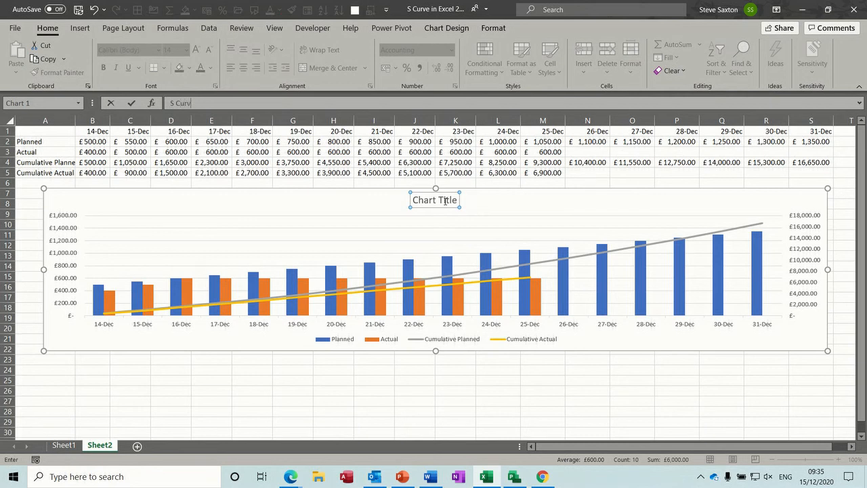
type("e")
key("Return")
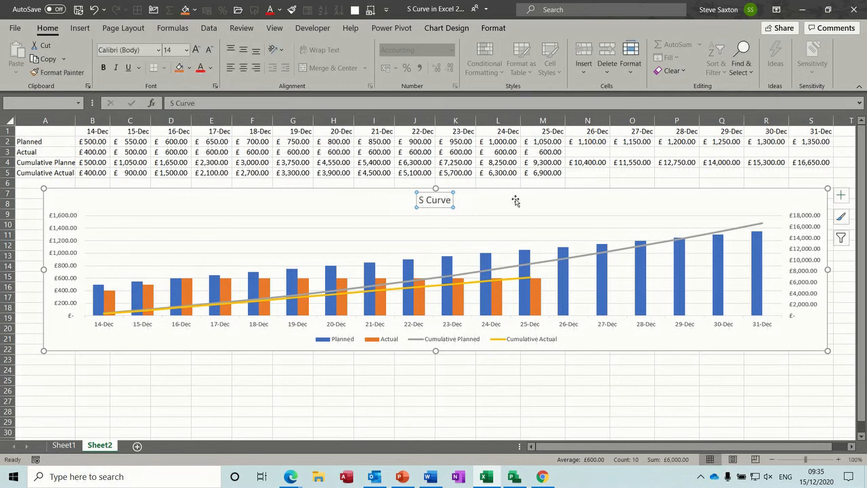
Move the chart up against the table and extend its height down to row 28
left_click(558, 202)
left_click_drag(558, 202, 546, 193)
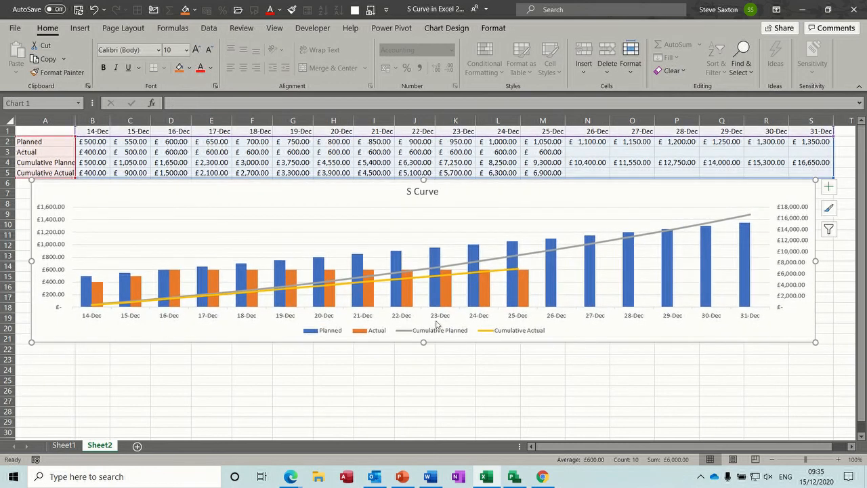
left_click_drag(423, 344, 424, 414)
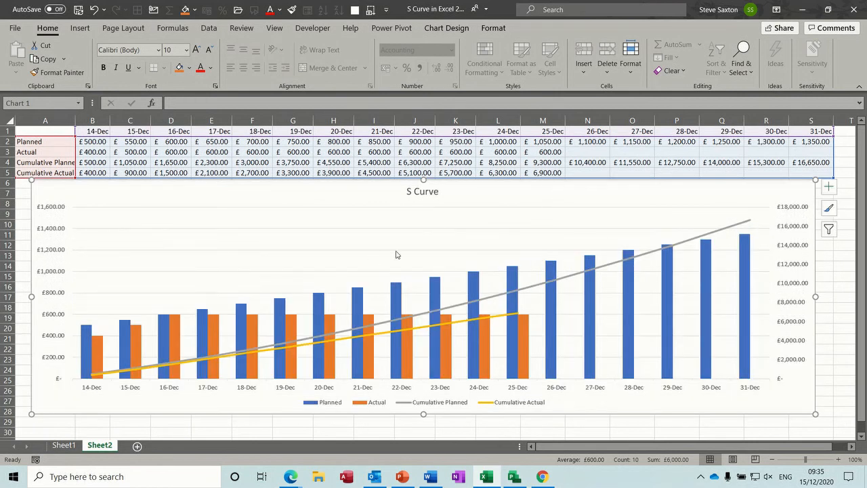